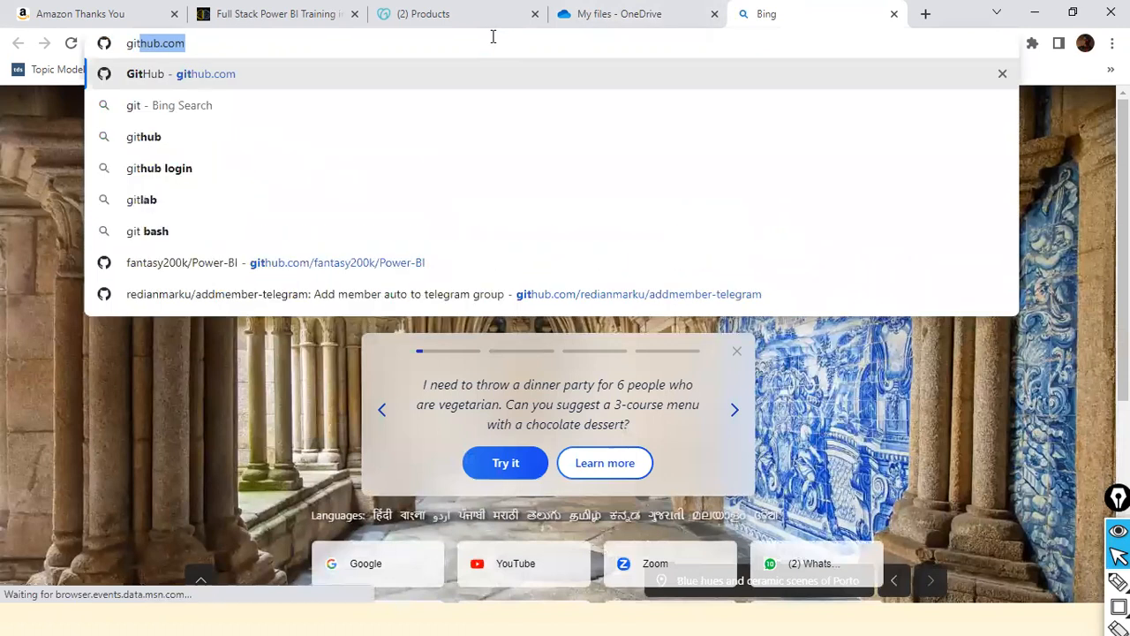
- Open the GitHub repository github.com/fantasy200k/Power-BI in the browser
key(Down)
key(Down)
key(Down)
key(Down)
key(Down)
key(Down)
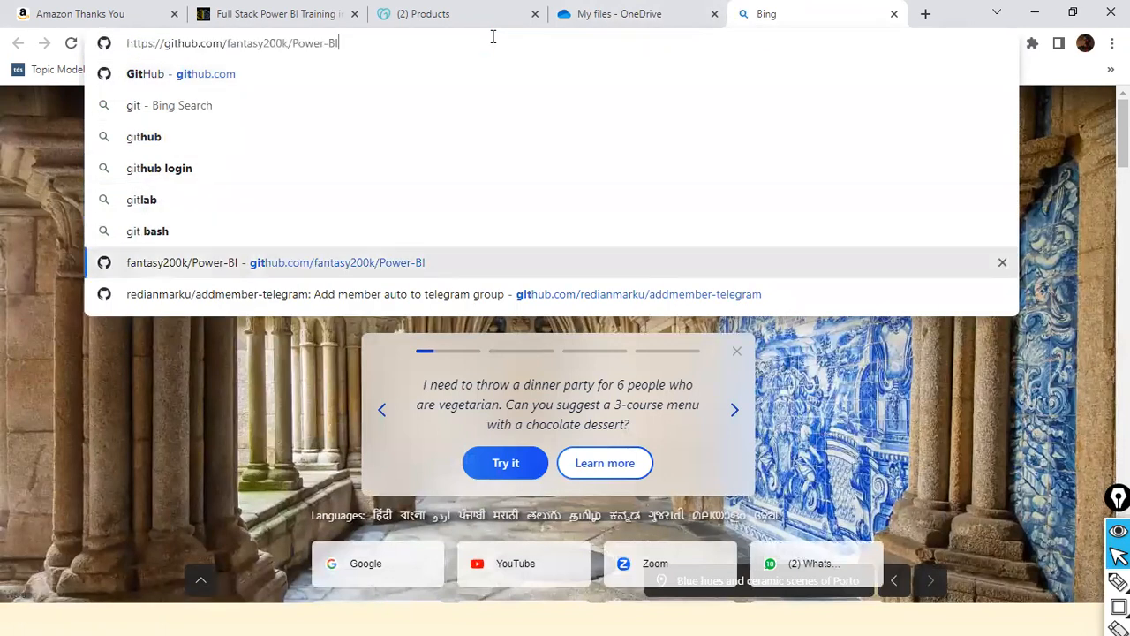
key(Return)
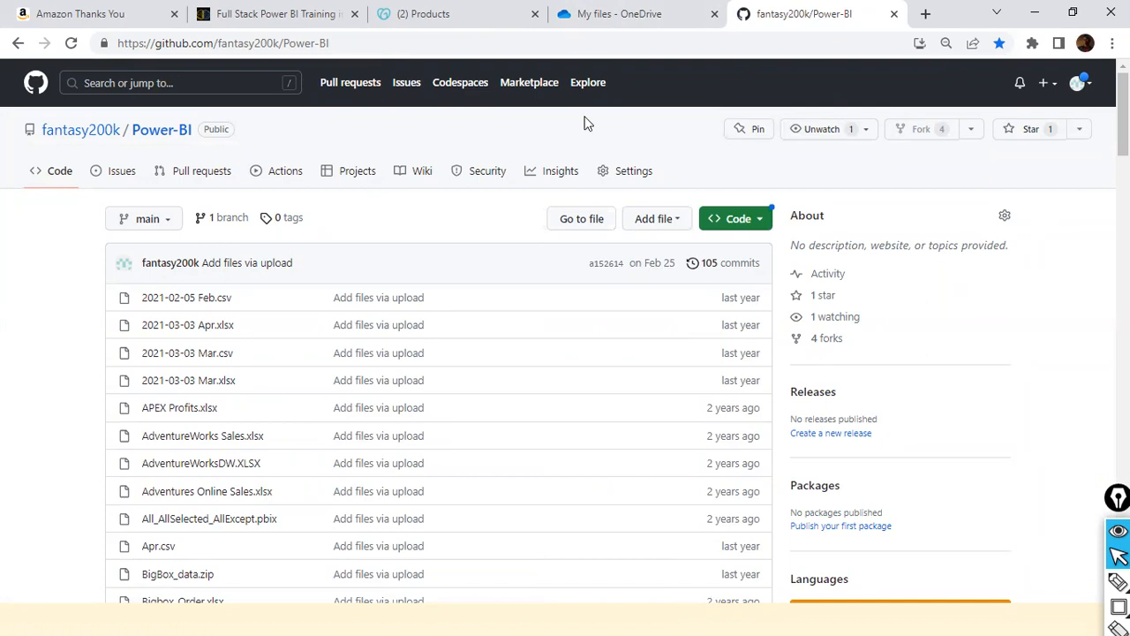
- Open the file 2021-03-03 Mar.csv from the Power-BI repository's file list
click(405, 36)
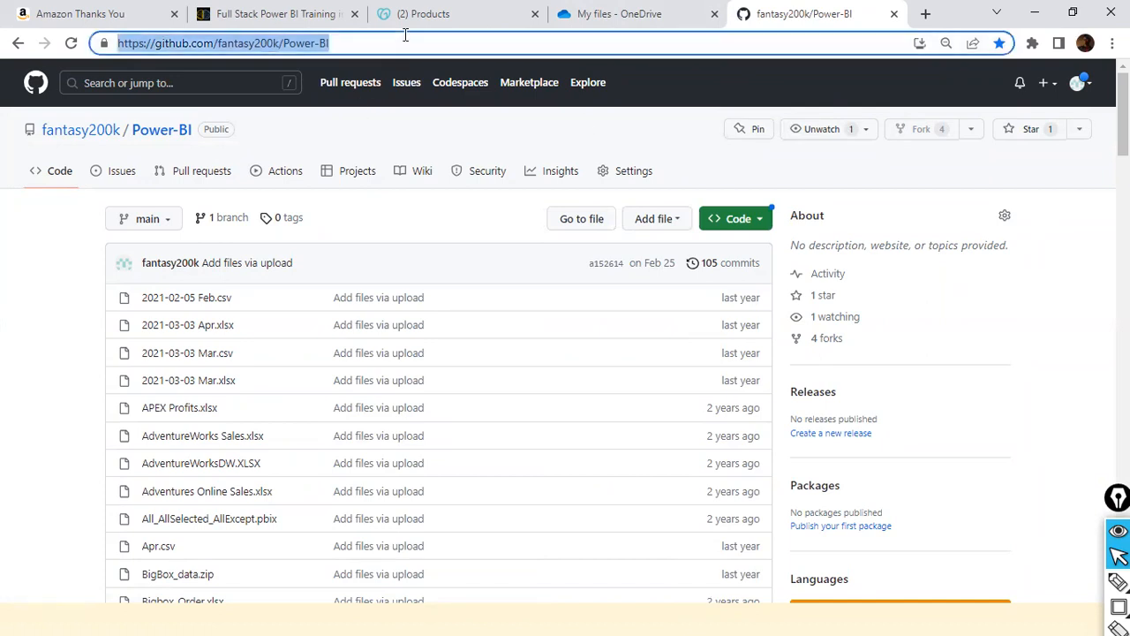
click(471, 44)
scroll(197, 343, down, 1)
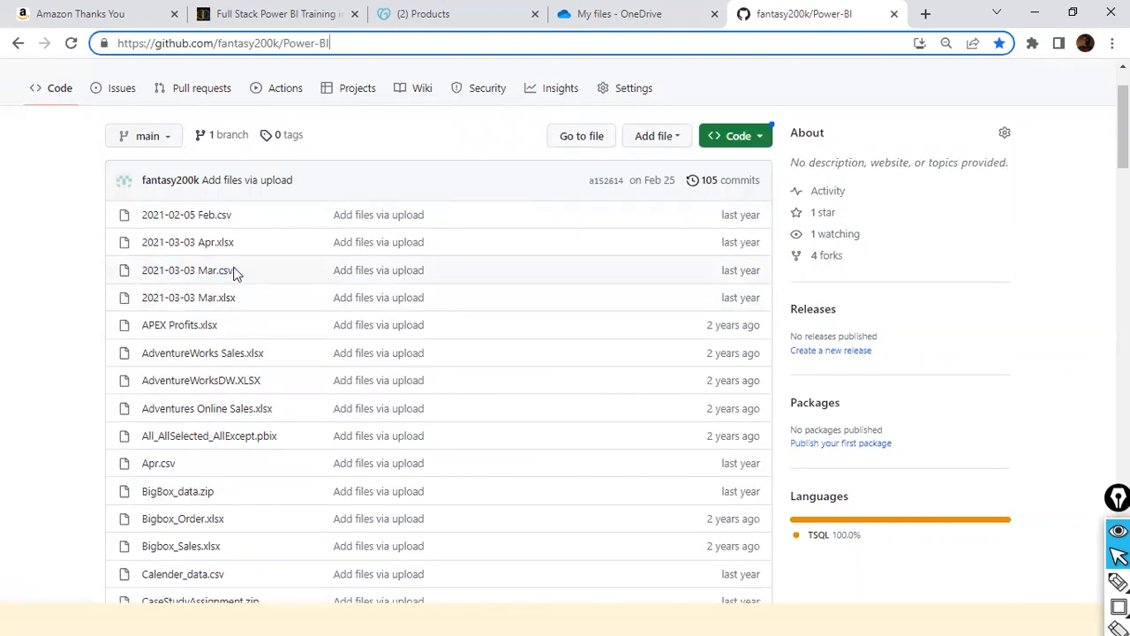
click(226, 273)
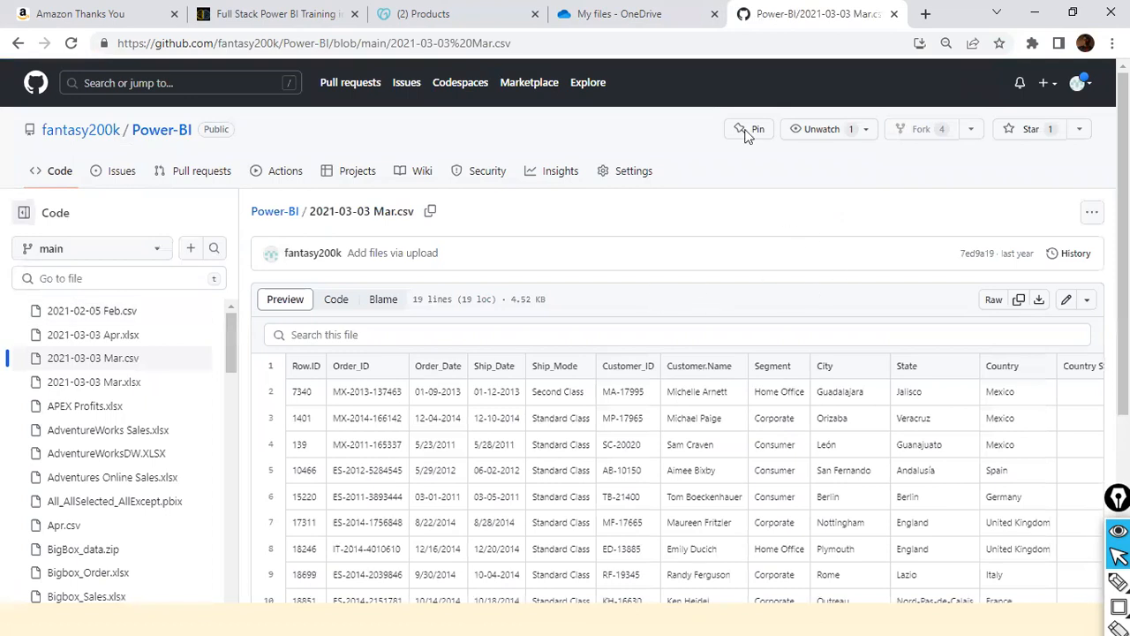
- Copy the web address of the GitHub preview page of 2021-03-03 Mar.csv
click(523, 51)
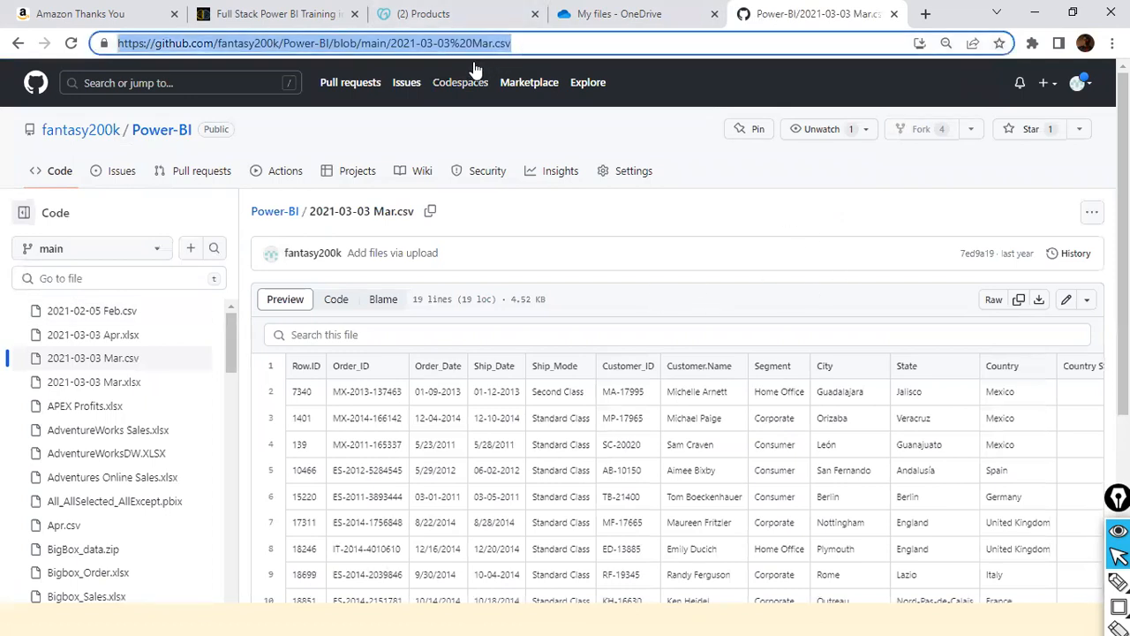
right_click(495, 47)
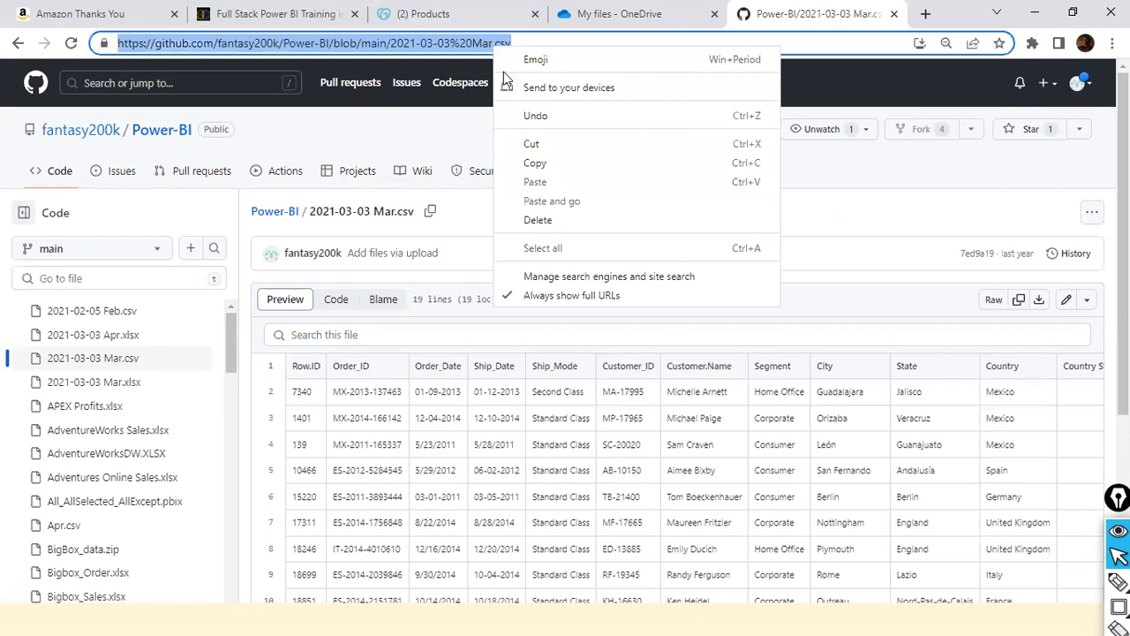
click(534, 160)
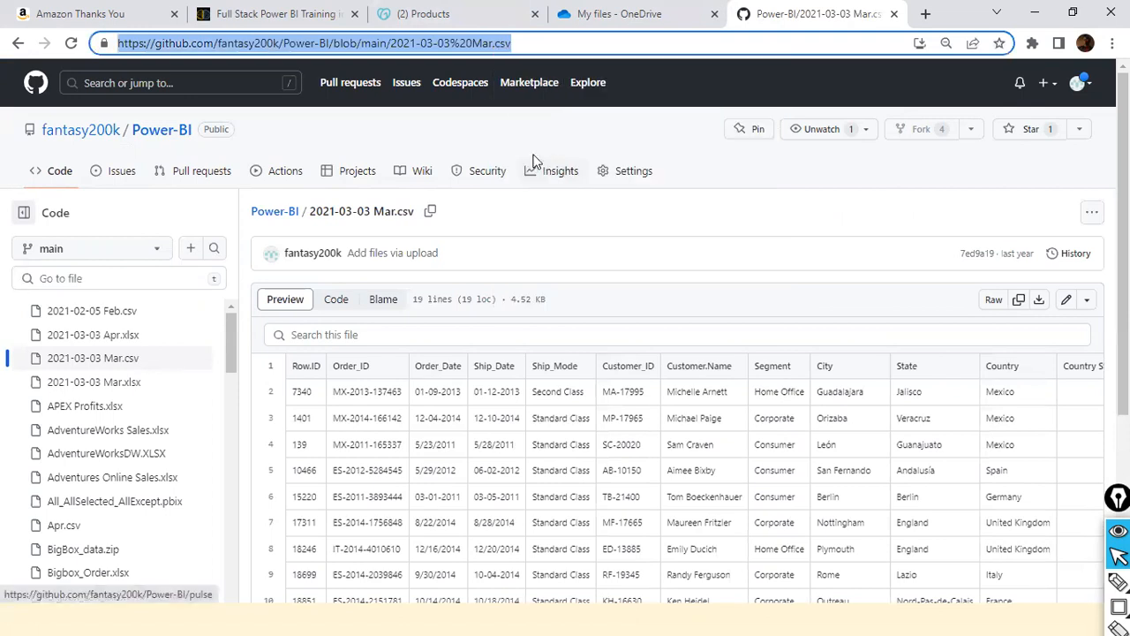
- Switch to Power BI Desktop and show the report view of Day1_DataLoad_Demo
key(alt+Tab)
key(alt+Tab)
key(alt+Tab)
key(alt+Tab)
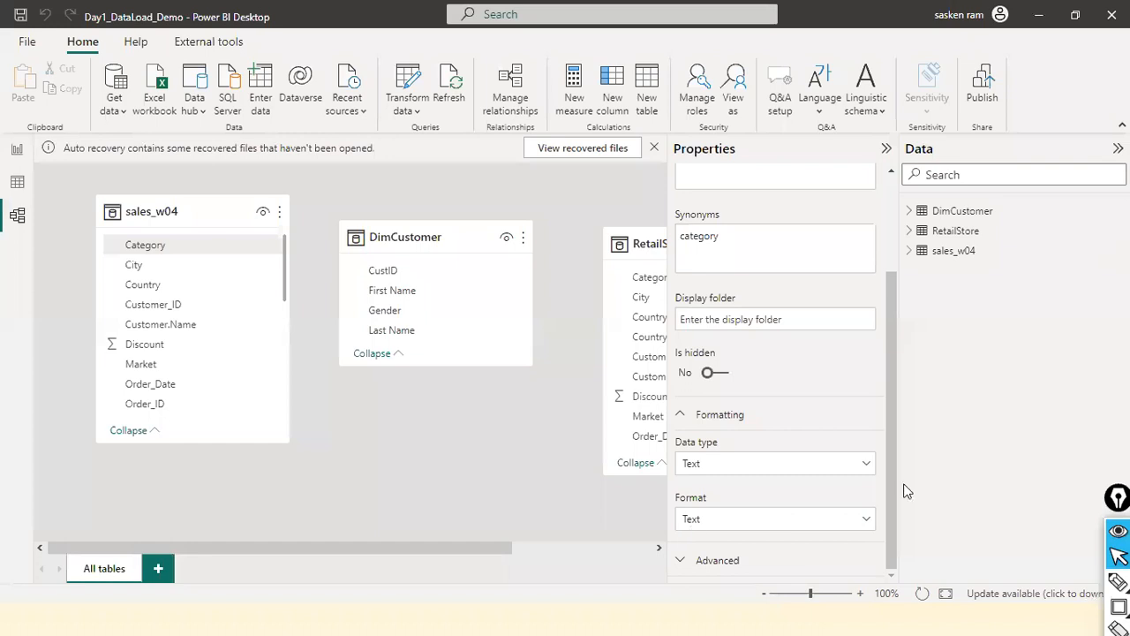
key(alt+Tab)
click(16, 155)
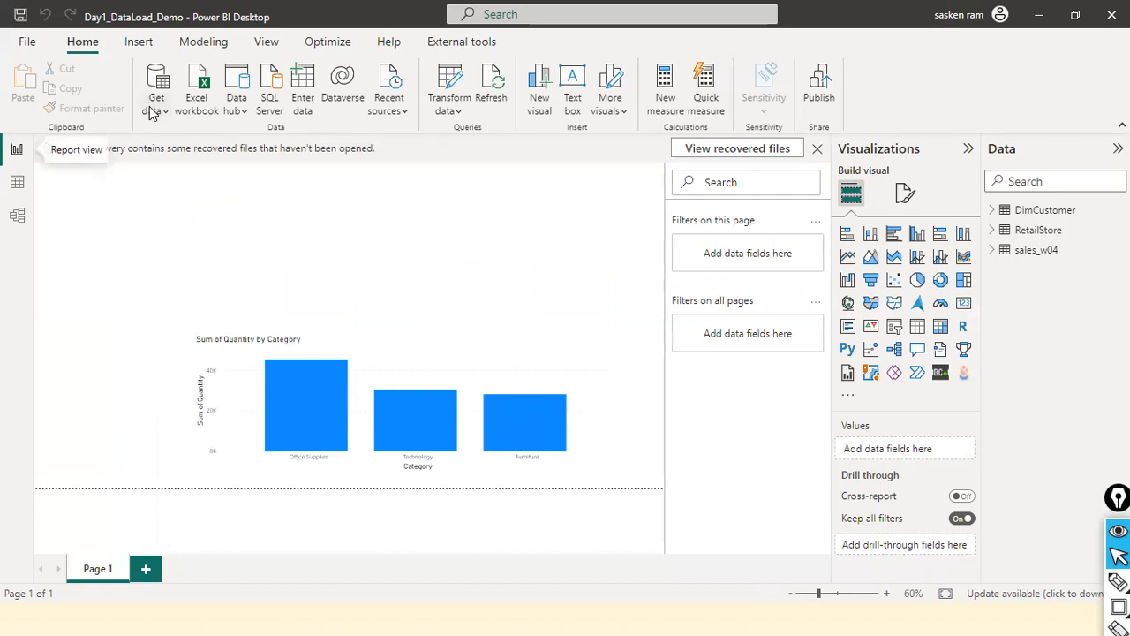
- Try to import data from the Web using the copied GitHub page address of 2021-03-03 Mar.csv
click(155, 108)
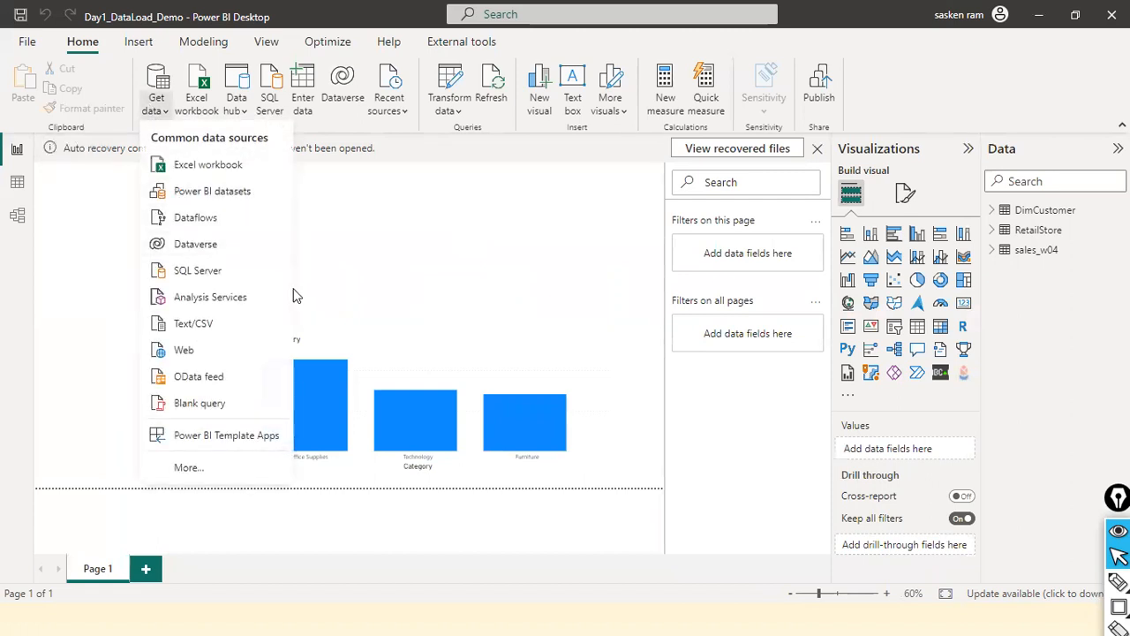
click(197, 347)
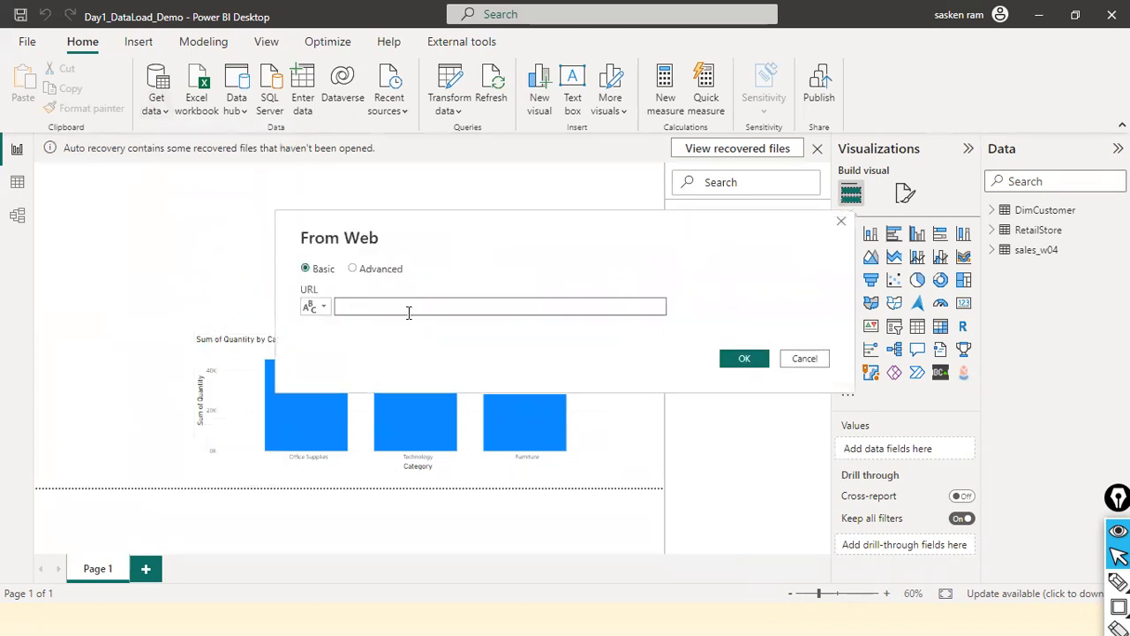
key(ctrl+v)
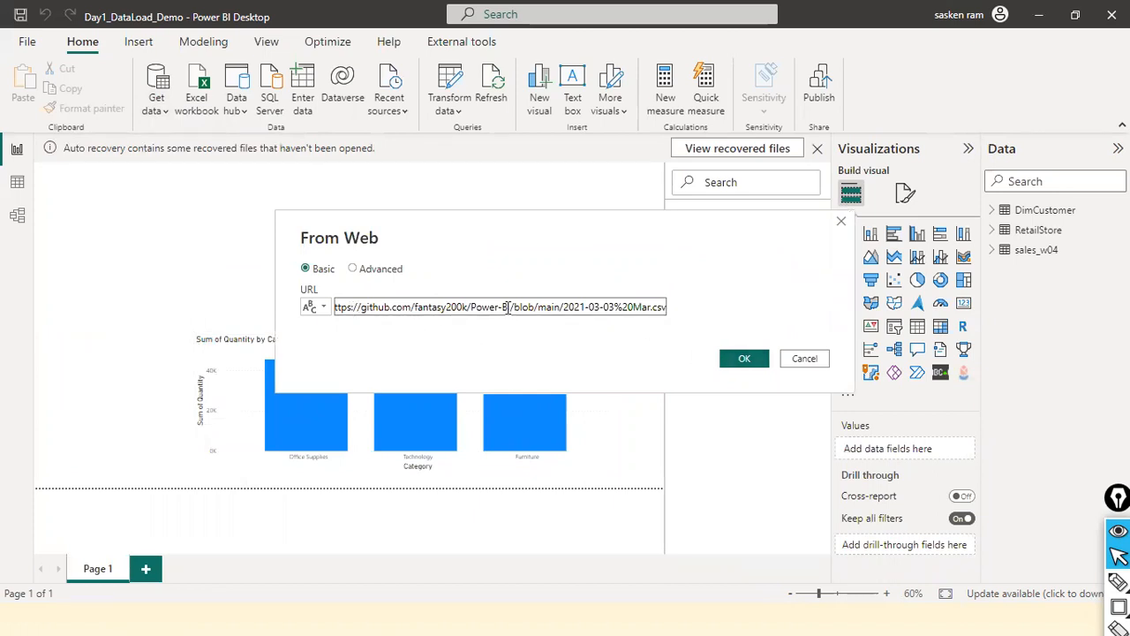
click(747, 357)
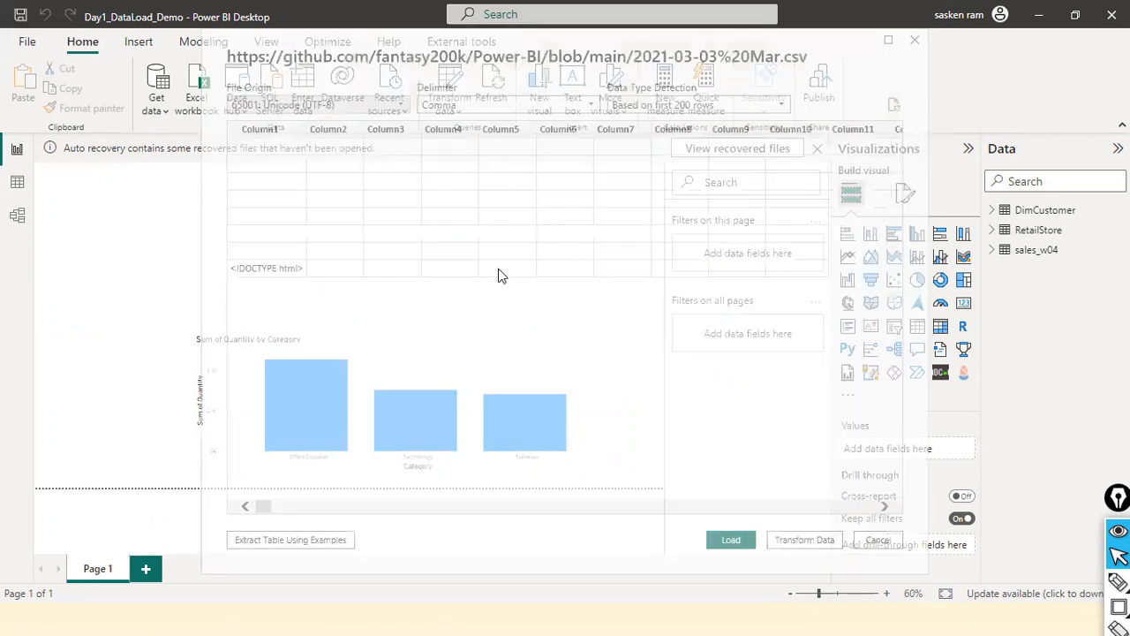
- Compare the import preview with the CSV's GitHub page and cancel the import
key(alt+Tab)
key(alt+Tab)
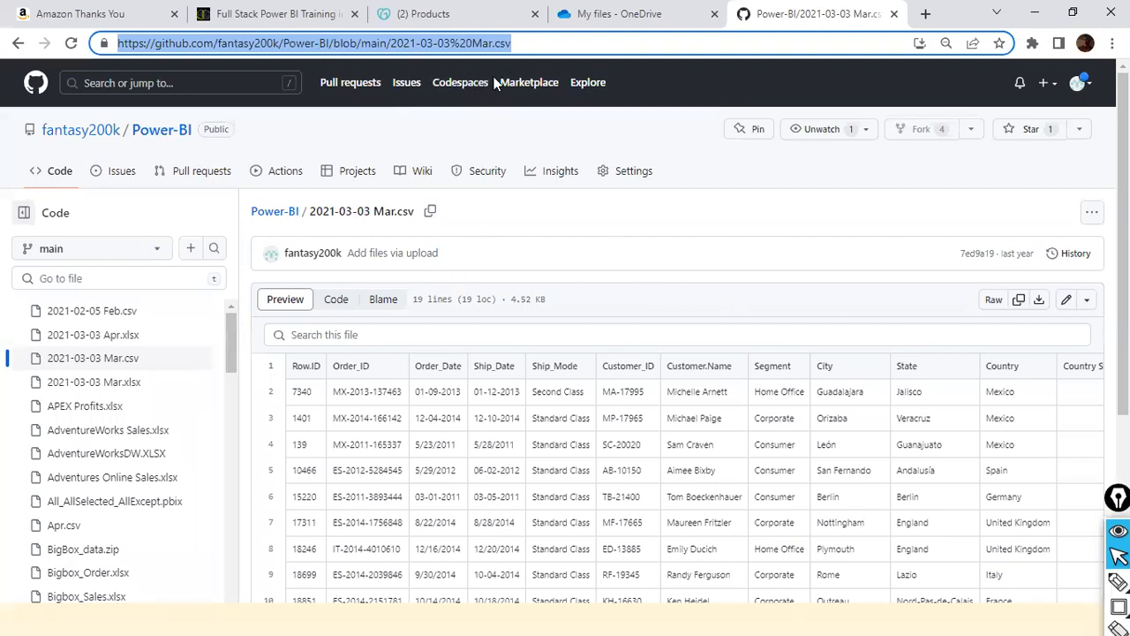
key(alt+Tab)
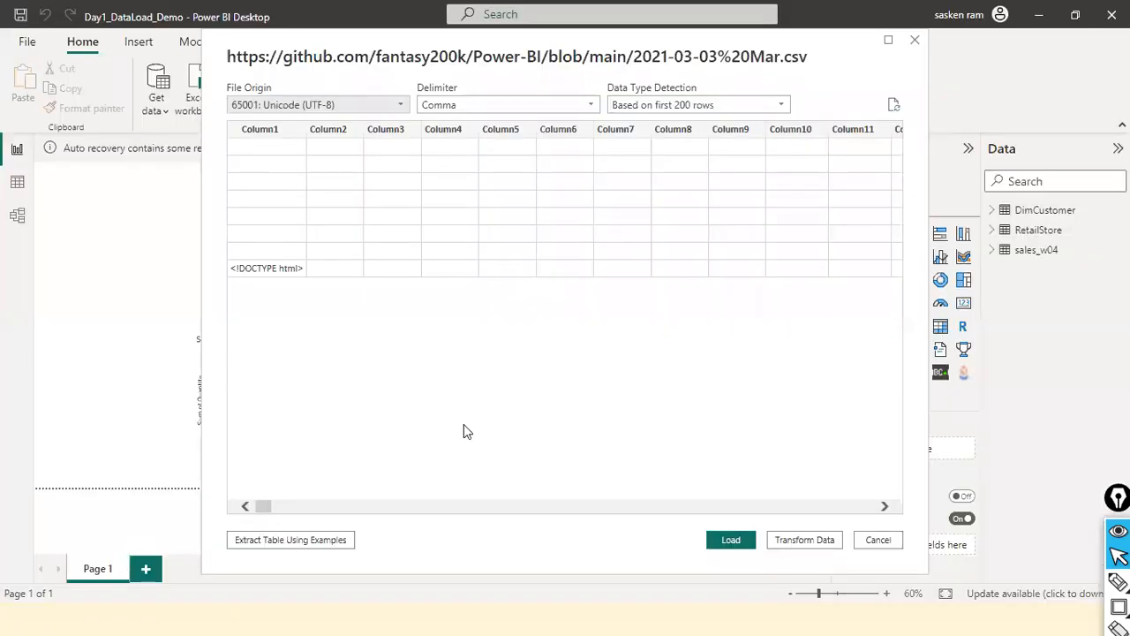
drag(259, 512, 227, 492)
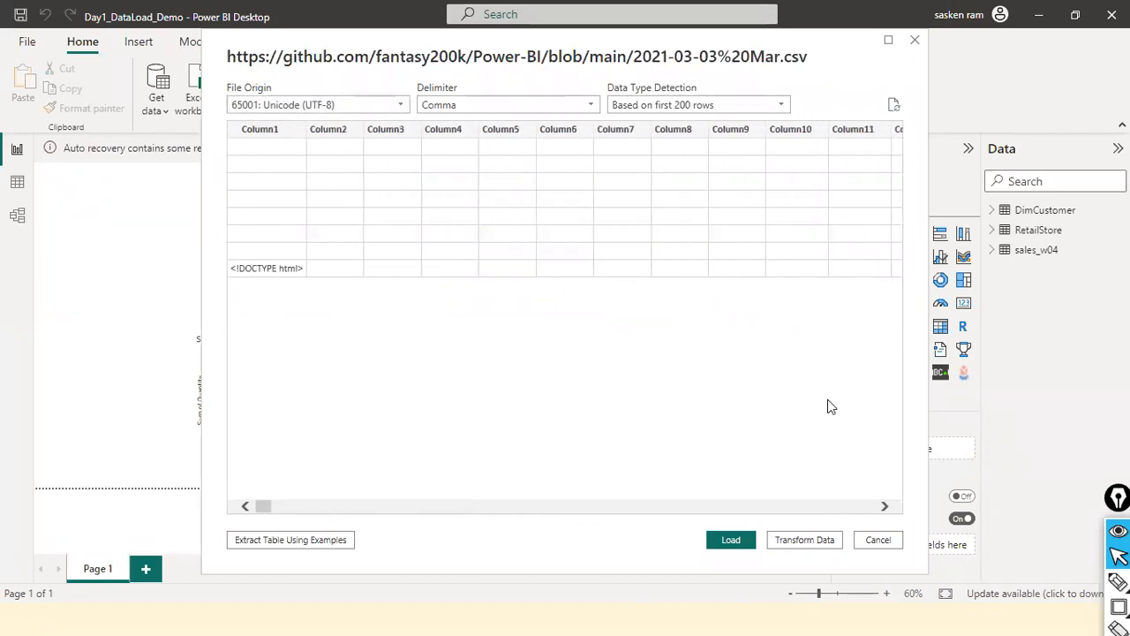
click(731, 539)
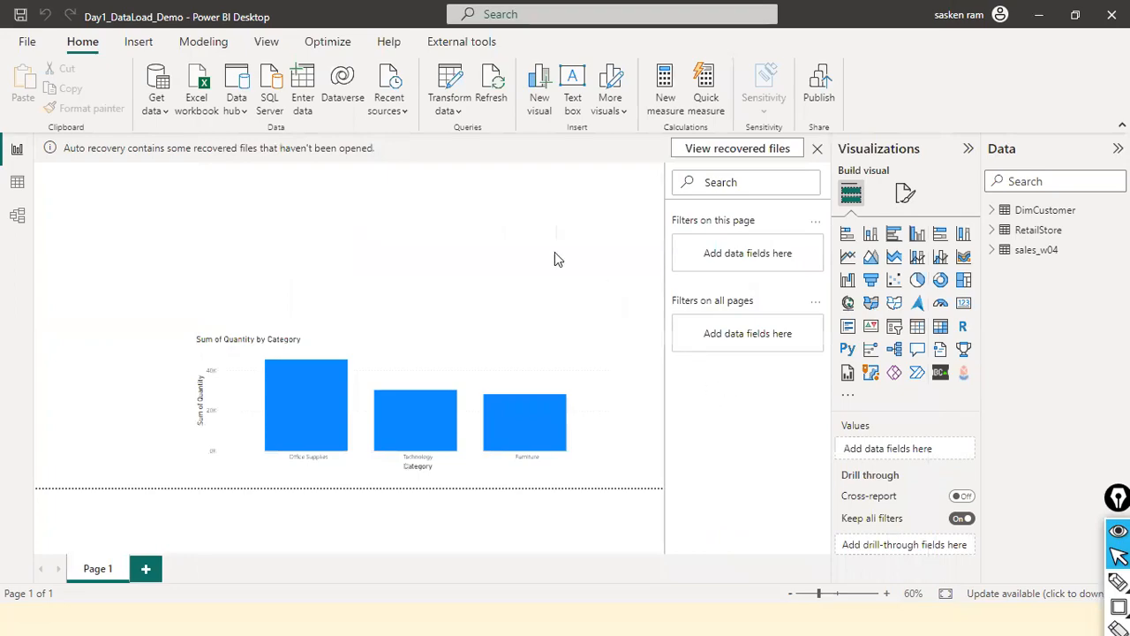
- Switch to the browser and draw a red arrow annotation pointing at the CSV file's Raw option
key(alt+Tab)
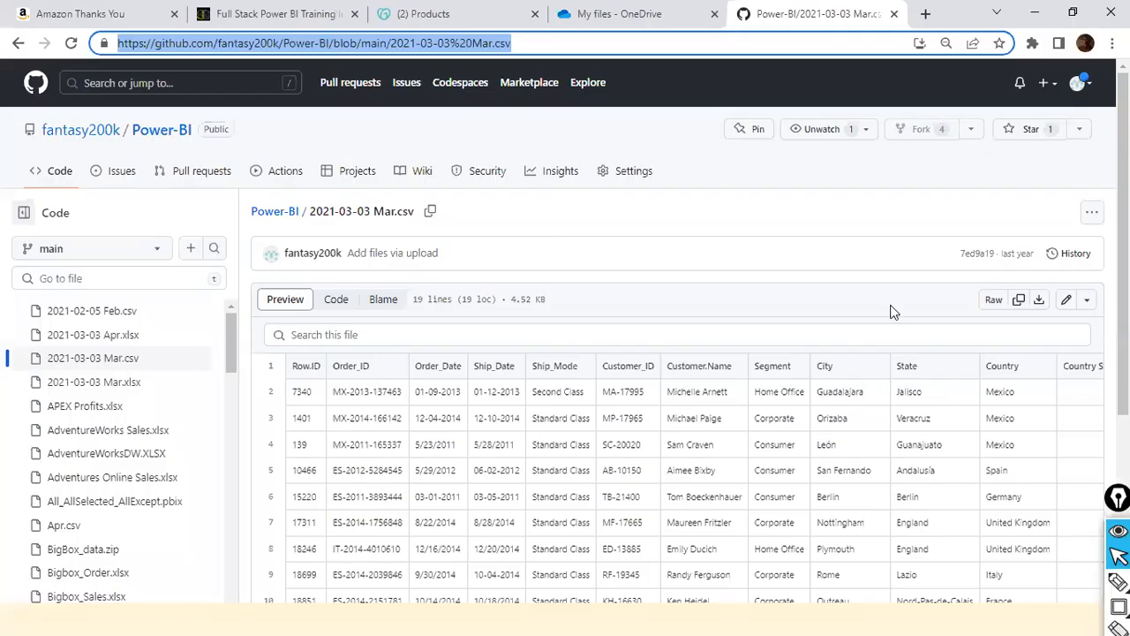
key(ctrl+shift+a)
drag(964, 227, 992, 299)
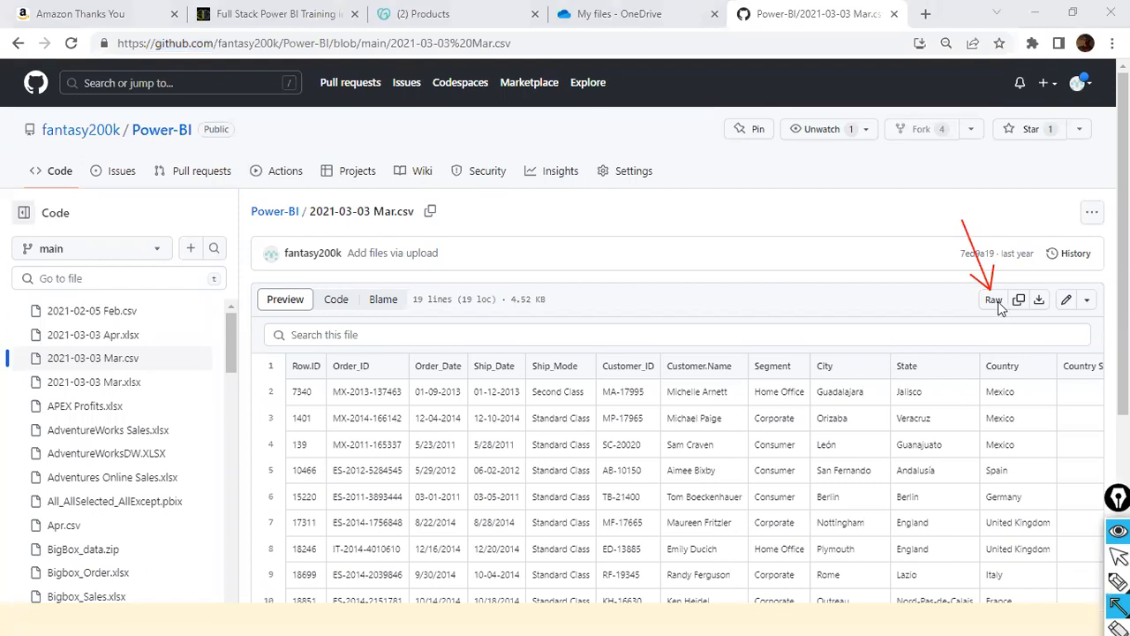
key(ctrl+shift+2)
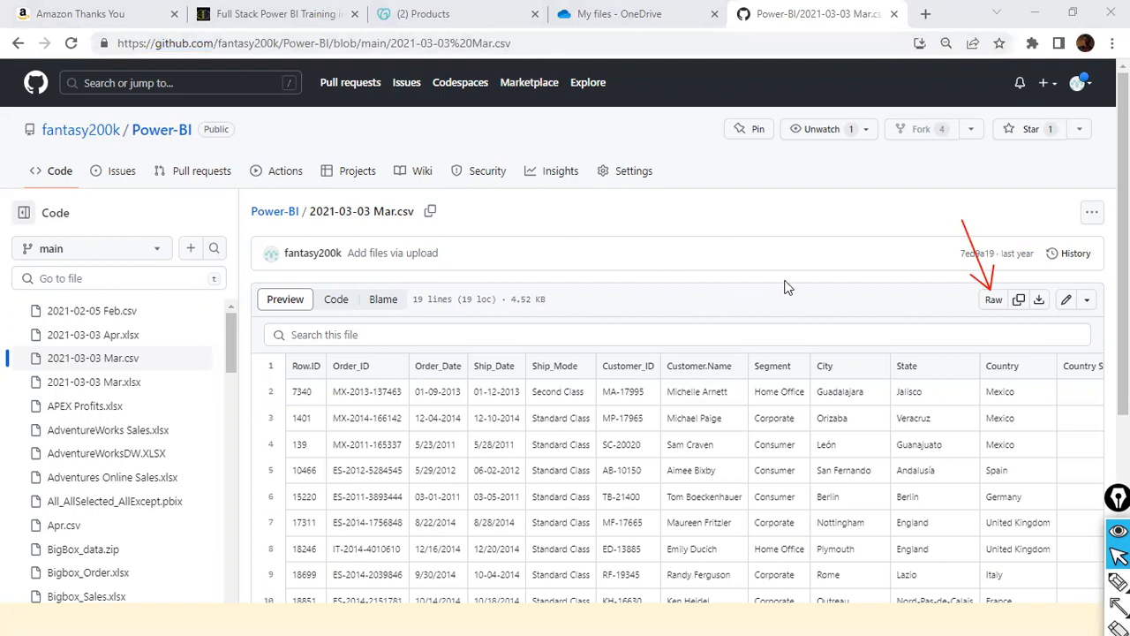
- Open the raw version of 2021-03-03 Mar.csv and copy its web address
click(994, 301)
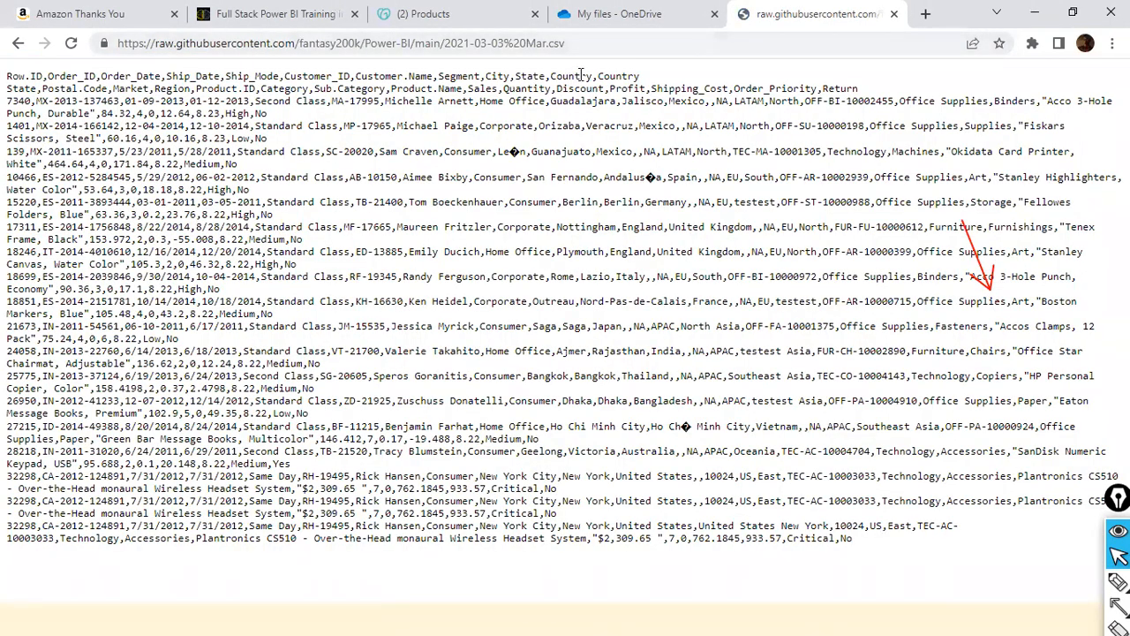
click(623, 48)
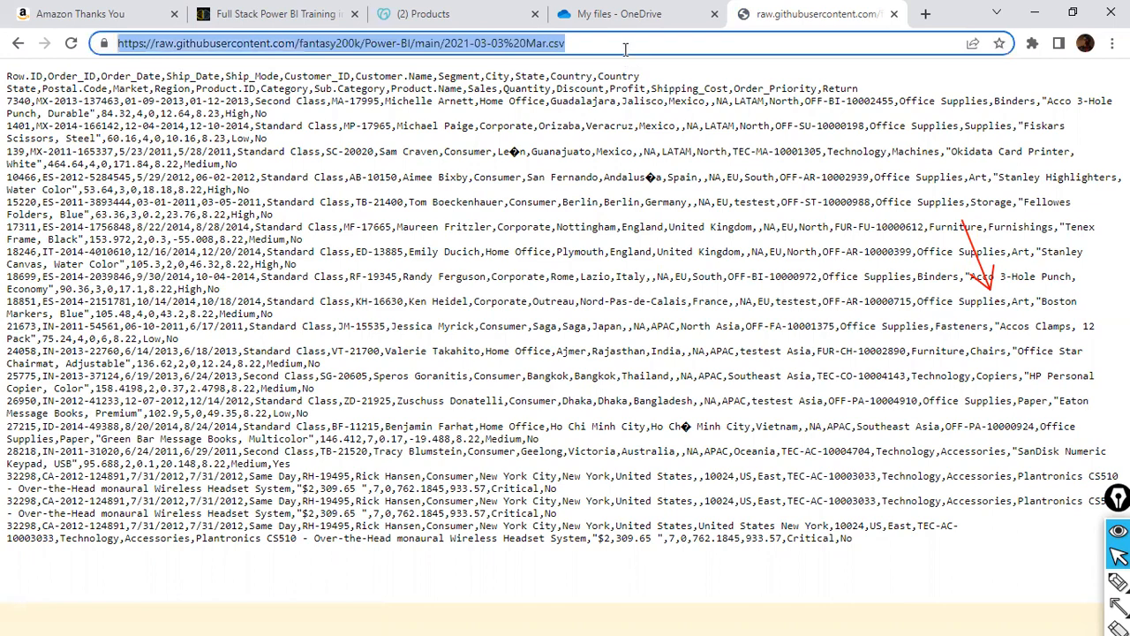
right_click(625, 49)
click(662, 157)
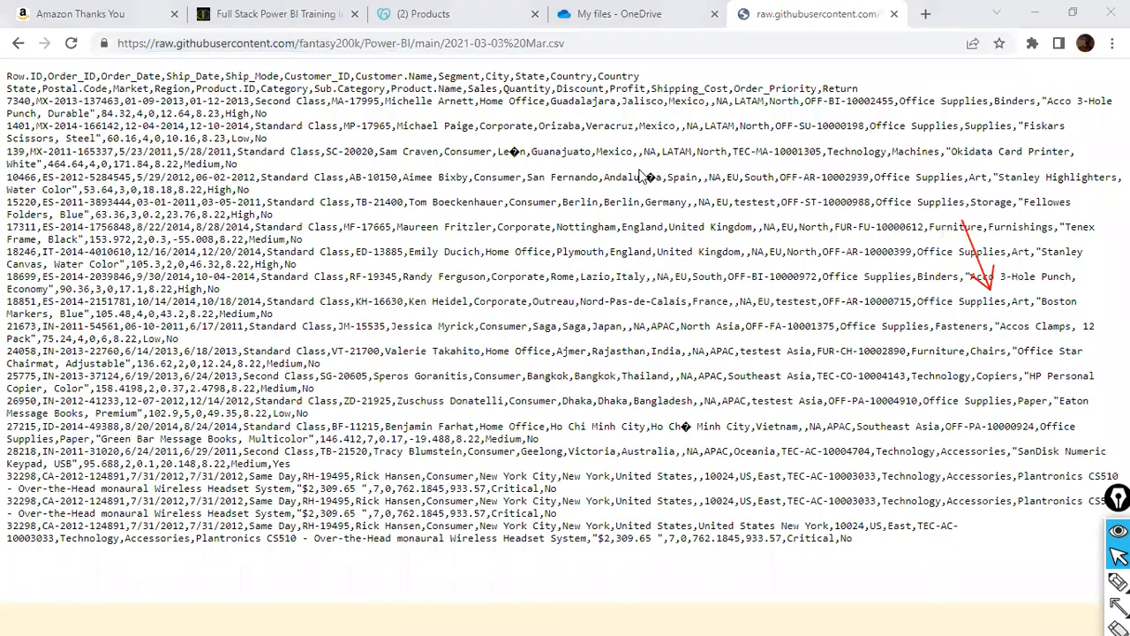
key(alt+Tab)
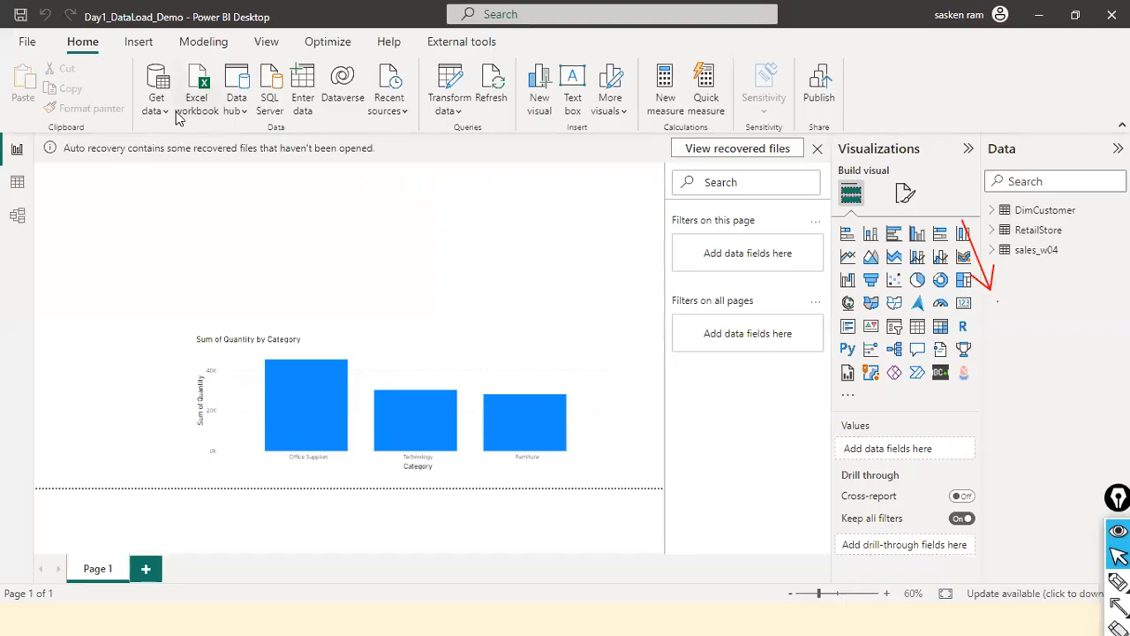
click(159, 109)
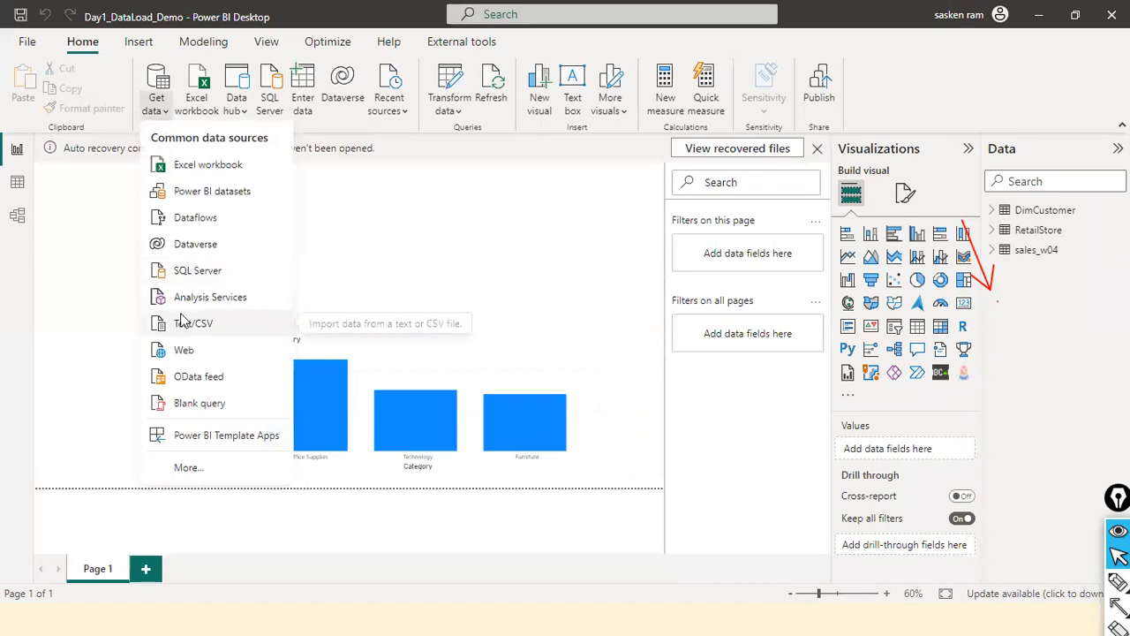
click(186, 350)
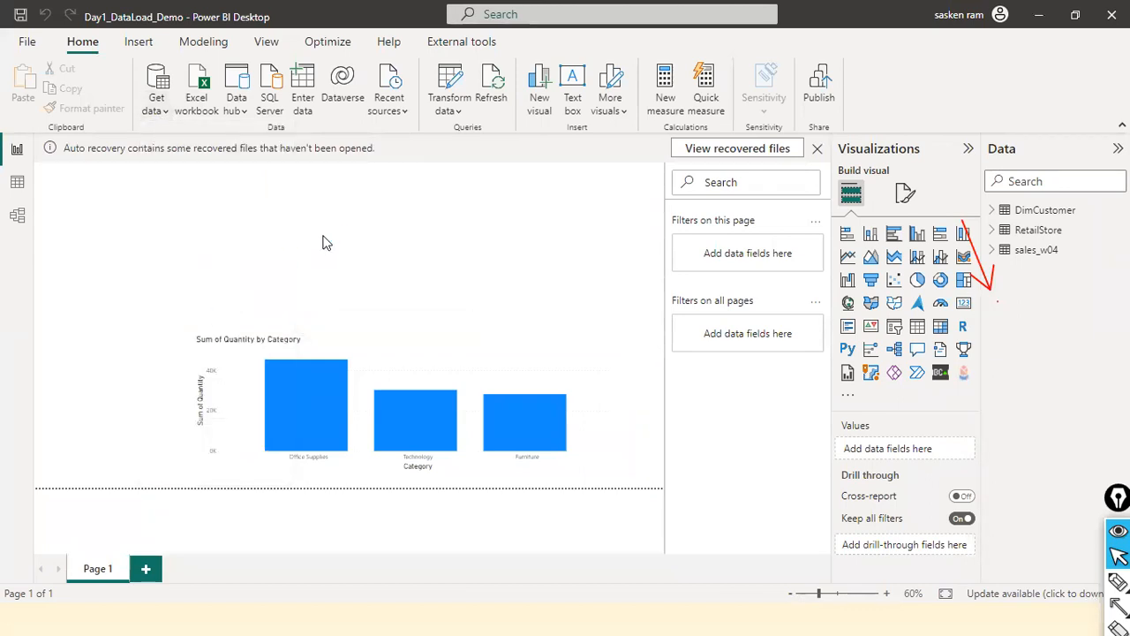
key(ctrl+v)
click(753, 359)
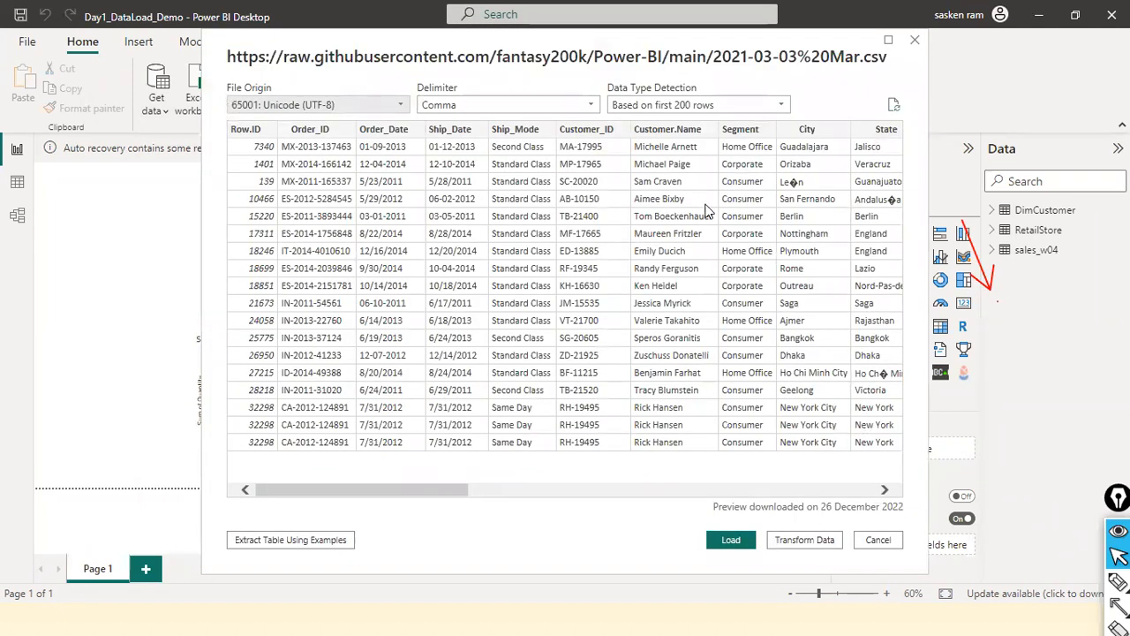
- Examine all columns of the raw CSV's import preview, from Row.ID through Return
drag(381, 492, 247, 465)
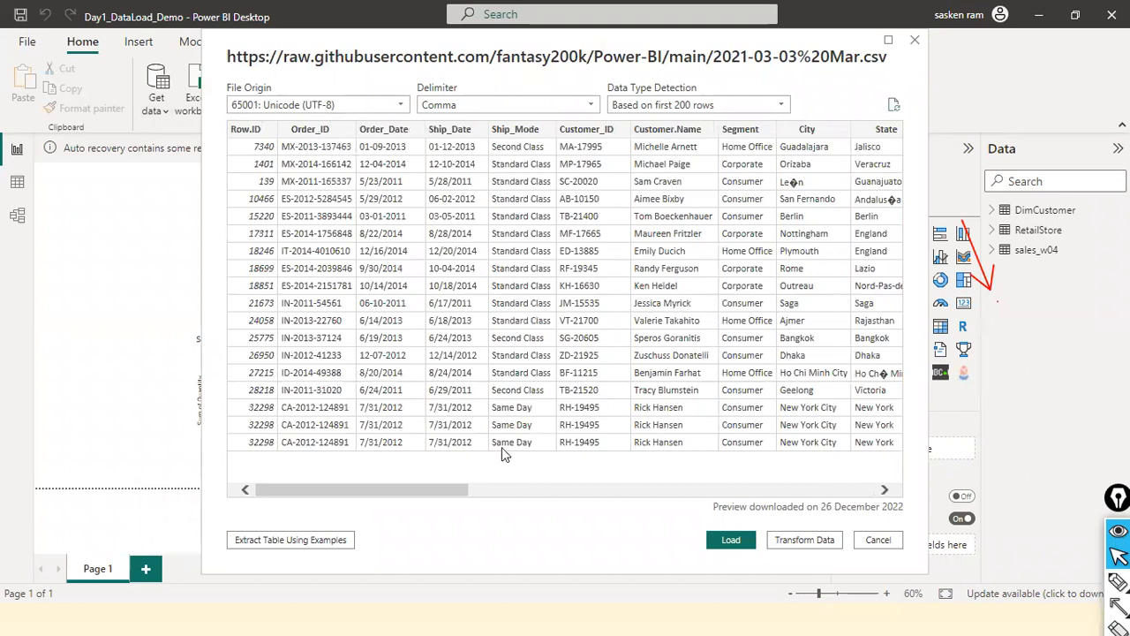
drag(407, 484, 918, 486)
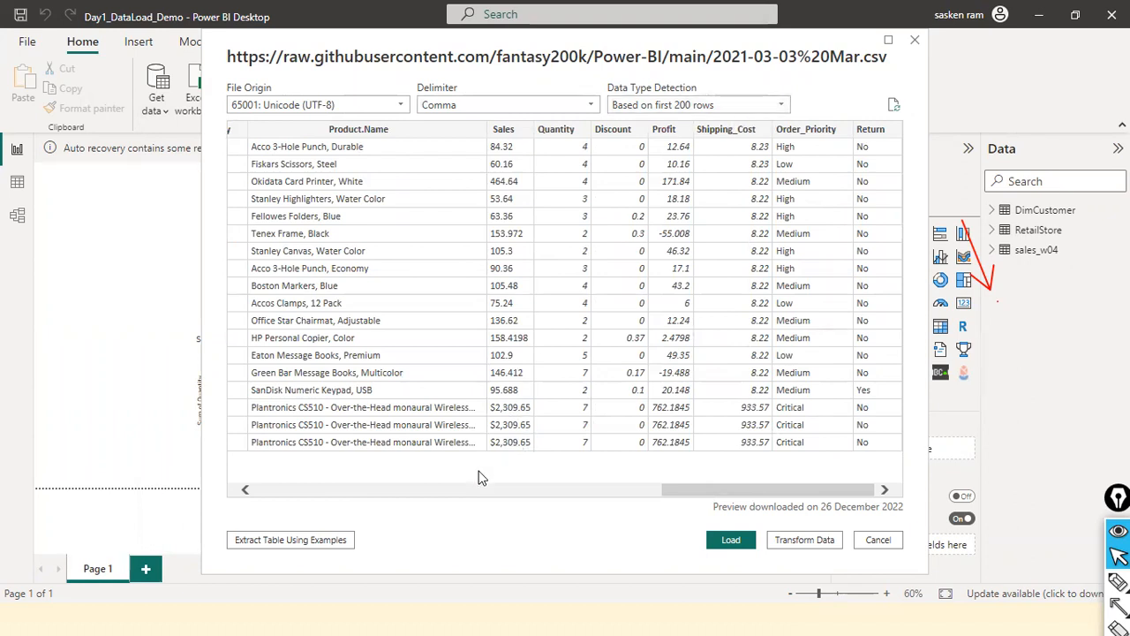
click(467, 490)
drag(467, 490, 280, 441)
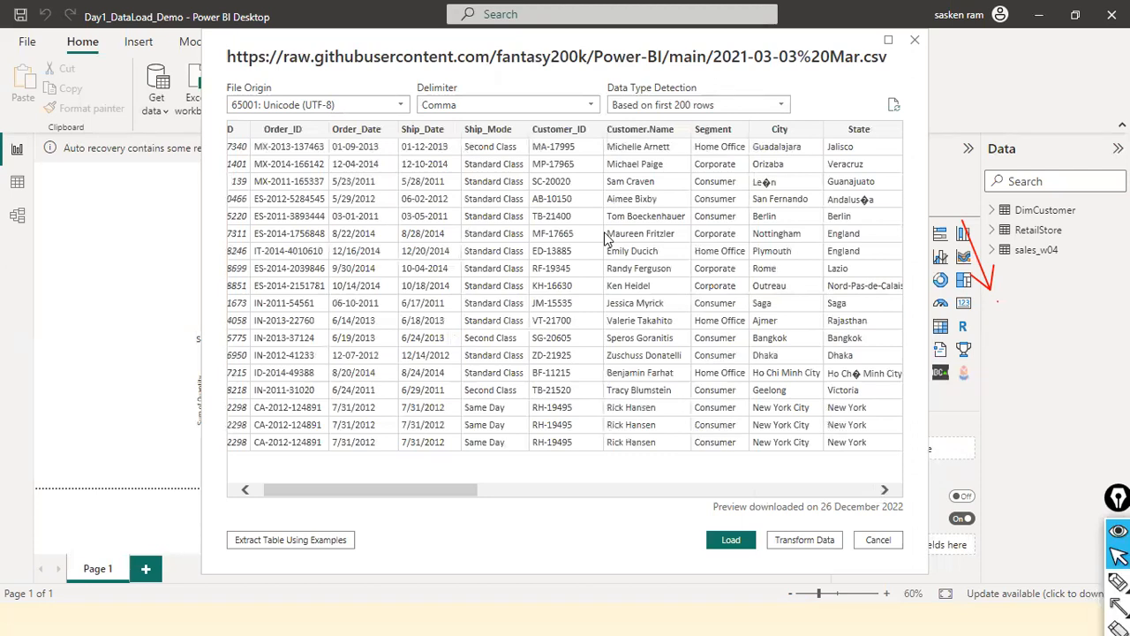
click(245, 491)
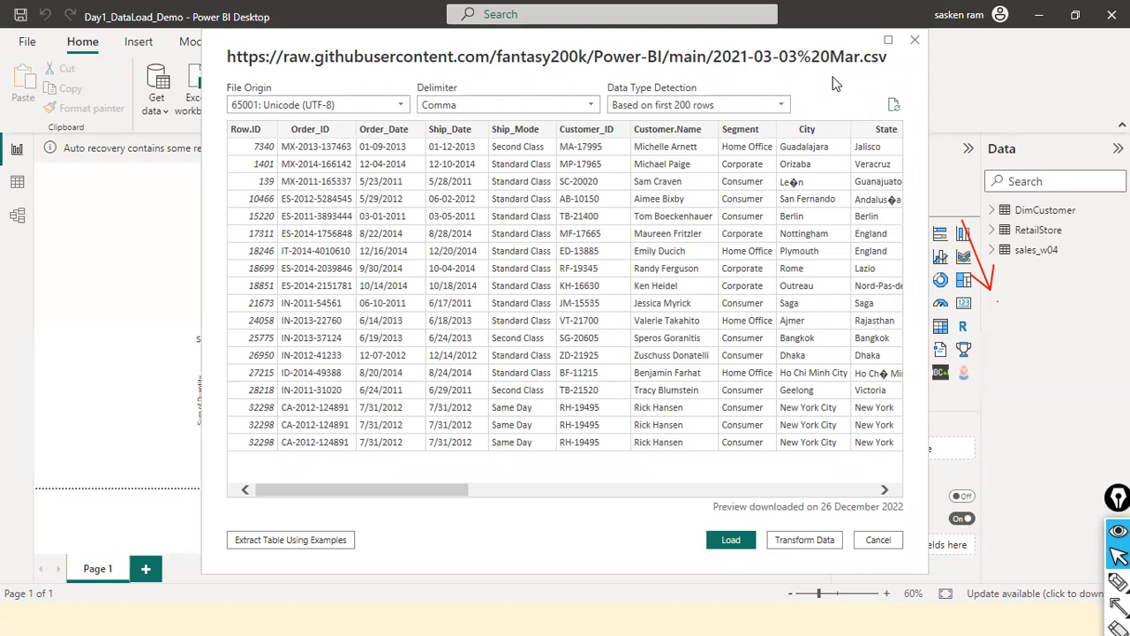
drag(536, 491, 45, 396)
drag(448, 490, 965, 518)
drag(768, 489, 857, 440)
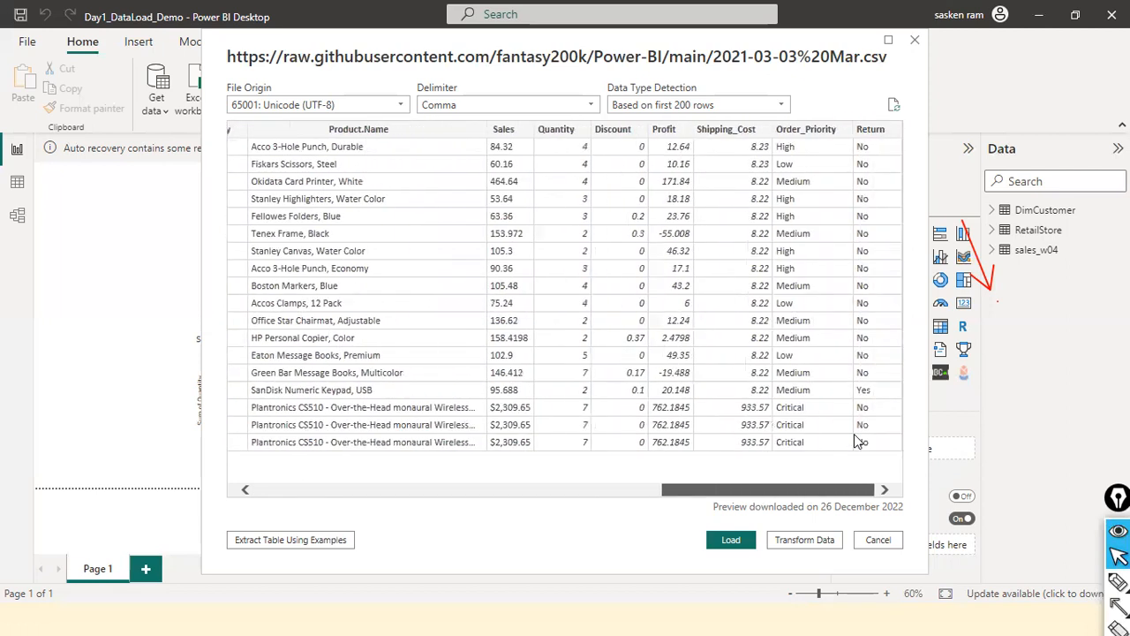
- Load the previewed CSV into the model and select the 2021-03-03%20Mar table
click(733, 540)
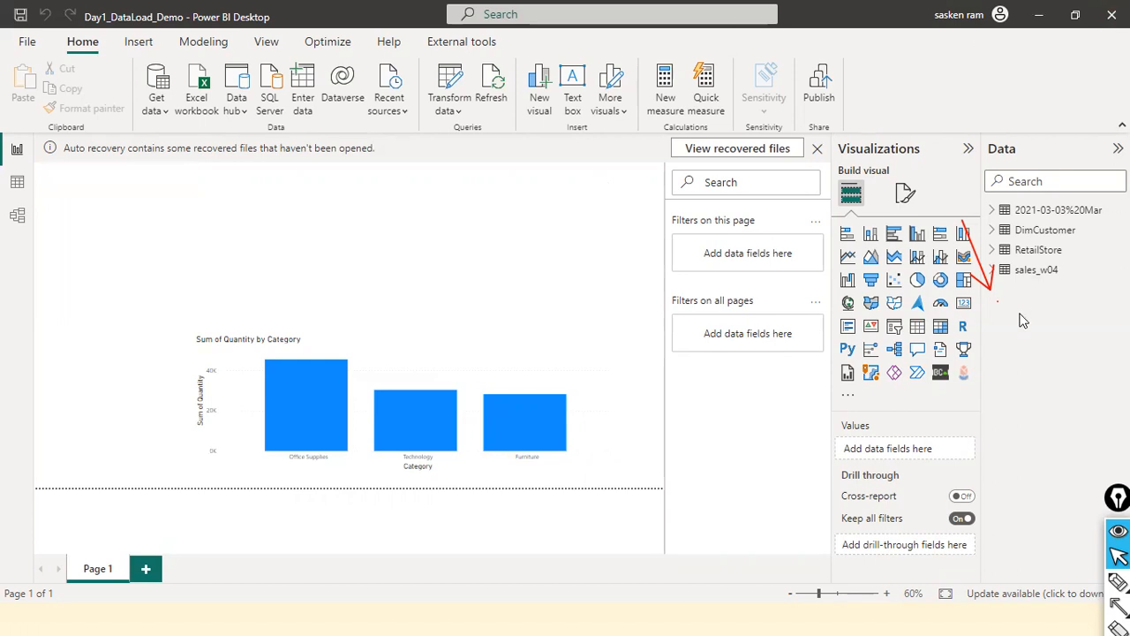
click(1050, 210)
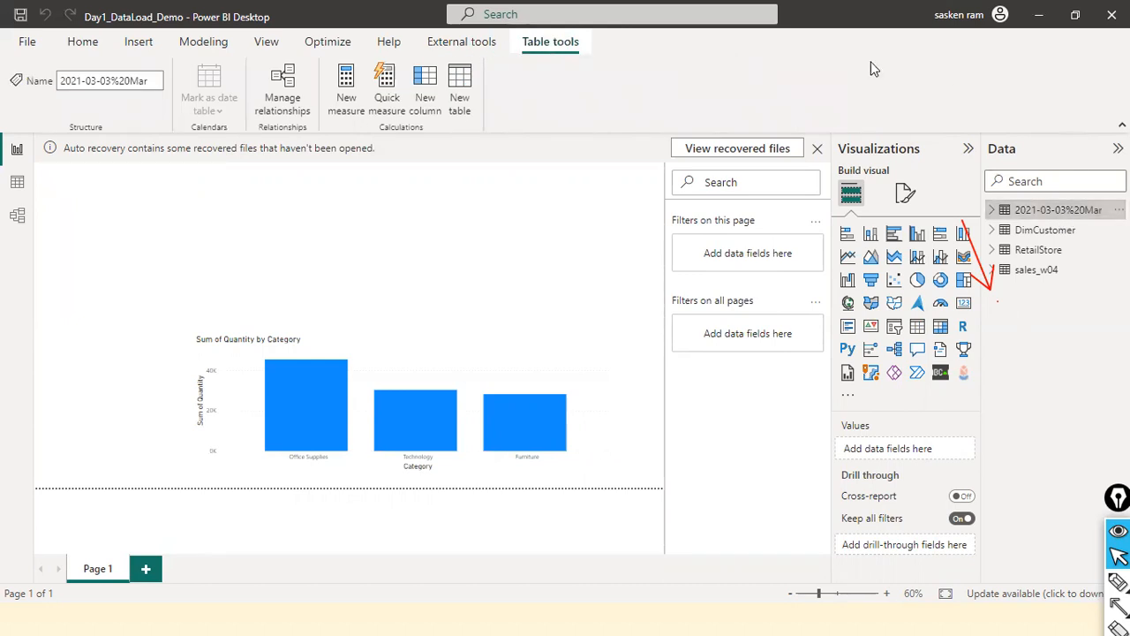
- Expand the 2021-03-03%20Mar table in the field list and look through its fields
click(991, 210)
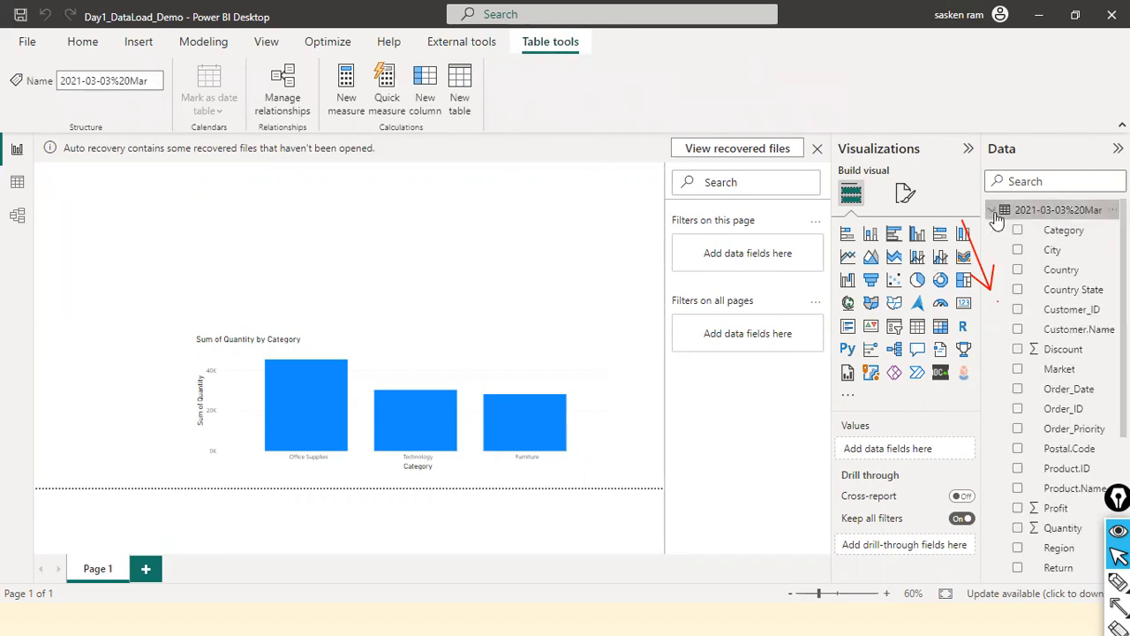
scroll(1066, 411, down, 3)
scroll(1066, 411, up, 3)
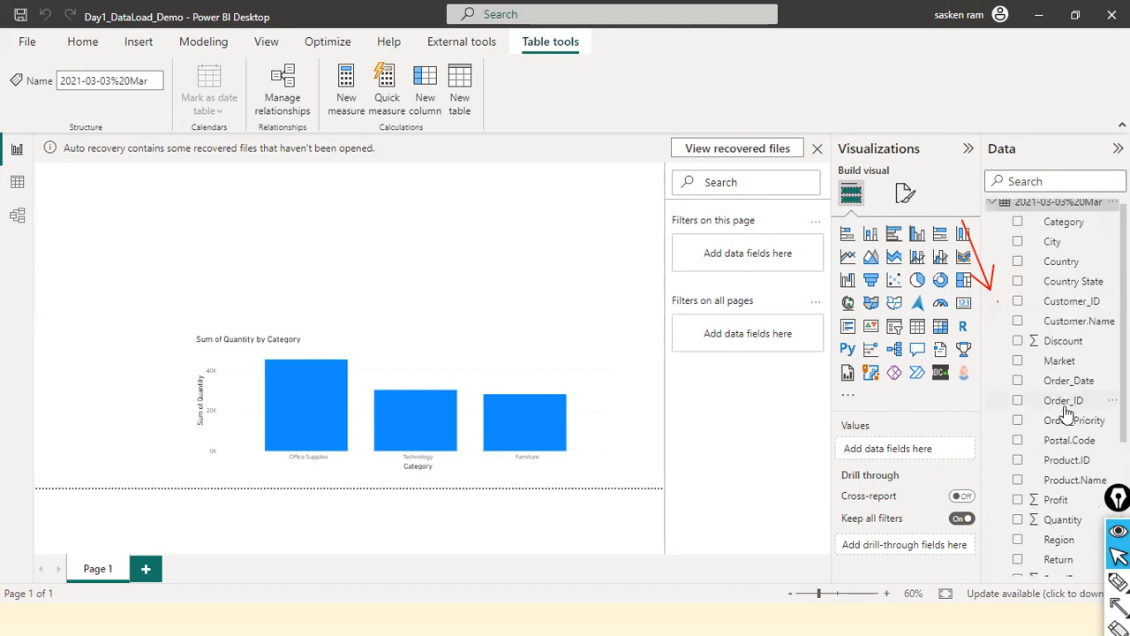
- Examine the 2021-03-03%20Mar table's rows in Data view, across to the Return column, and go back to Report view
click(22, 188)
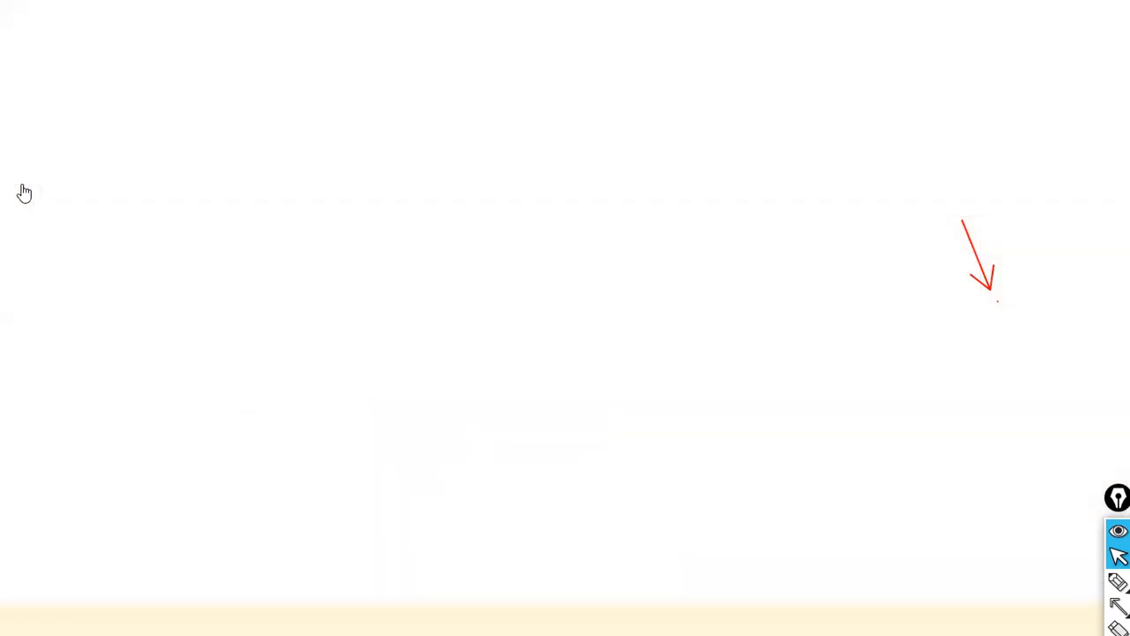
click(1046, 214)
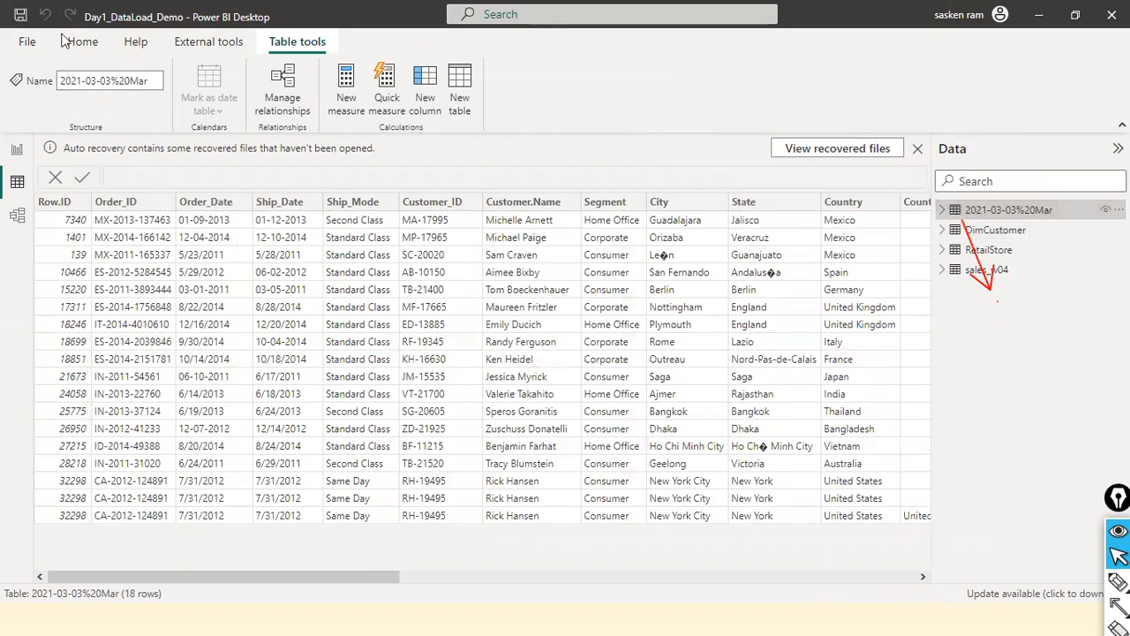
drag(699, 593, 976, 596)
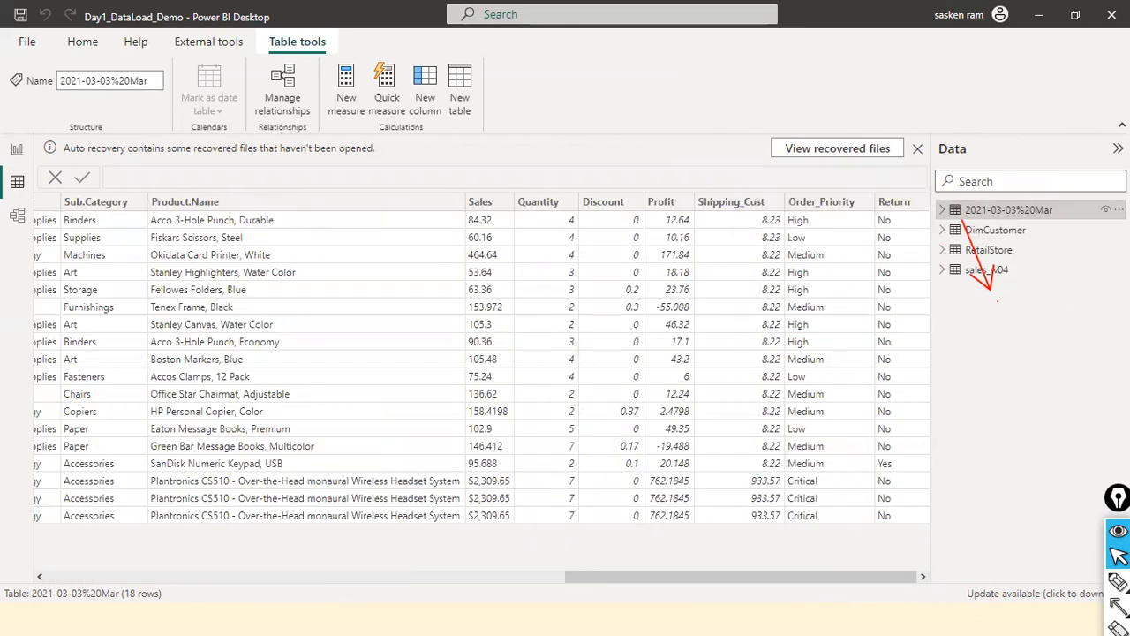
key(Escape)
mouse_move(1042, 256)
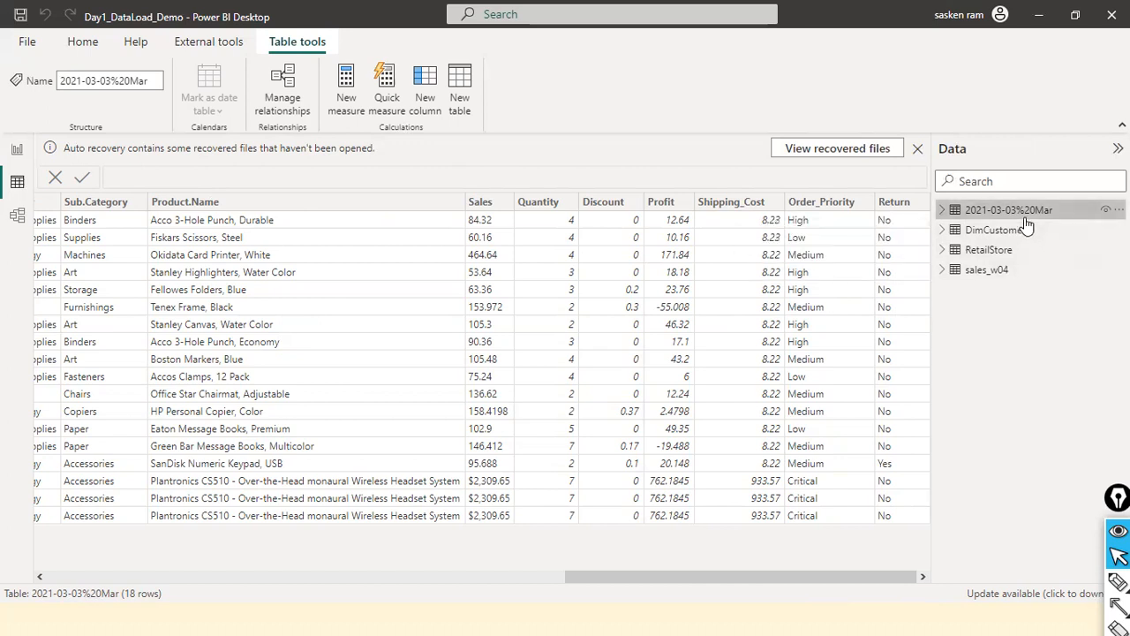
mouse_move(1026, 224)
click(17, 151)
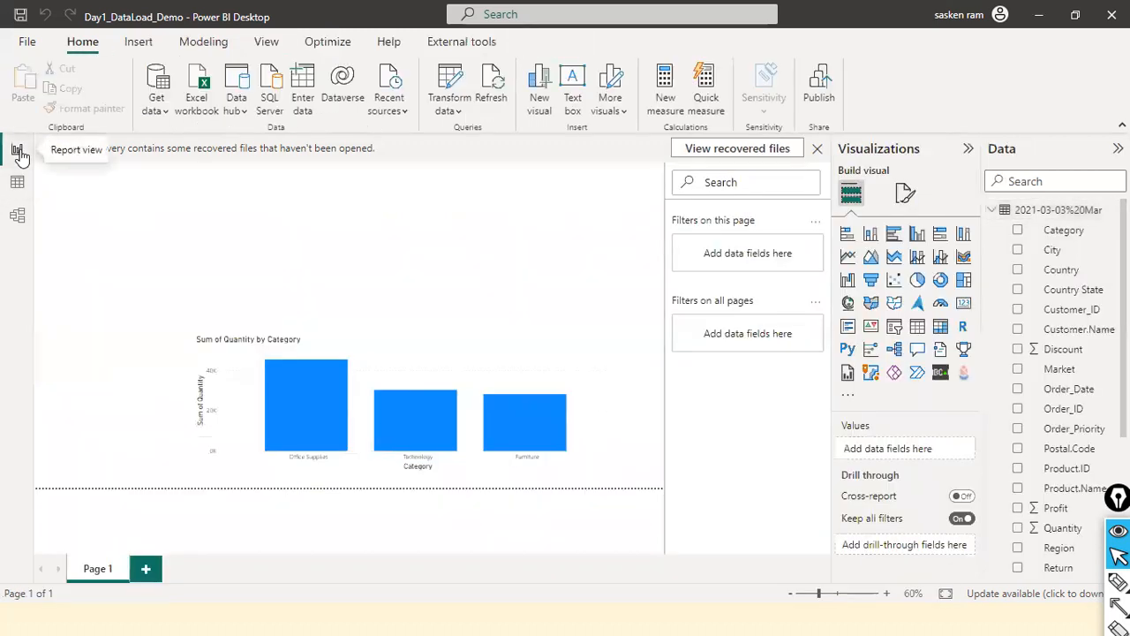